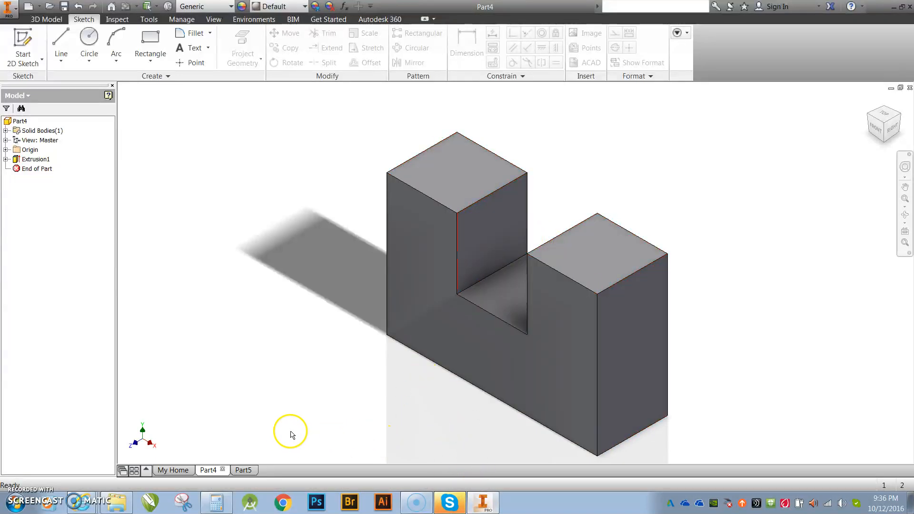
Switch to the empty Part5 document tab
left_click(244, 470)
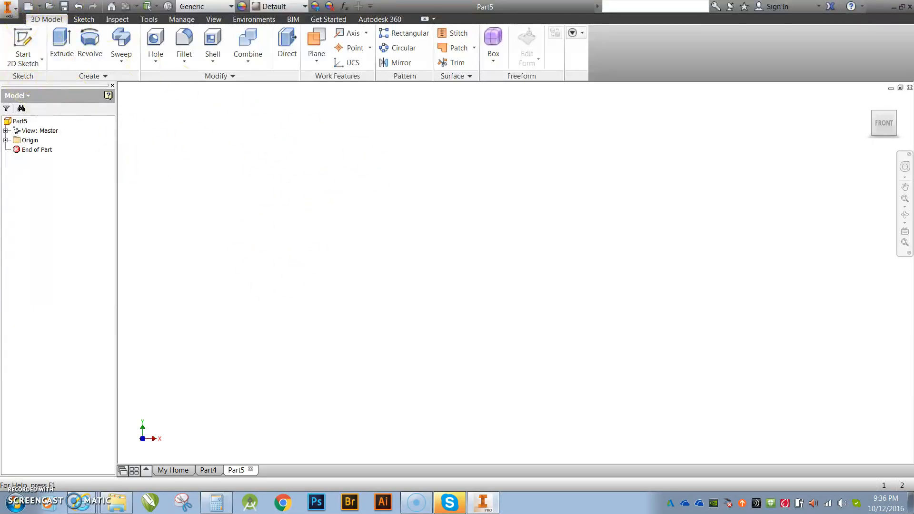
left_click(21, 37)
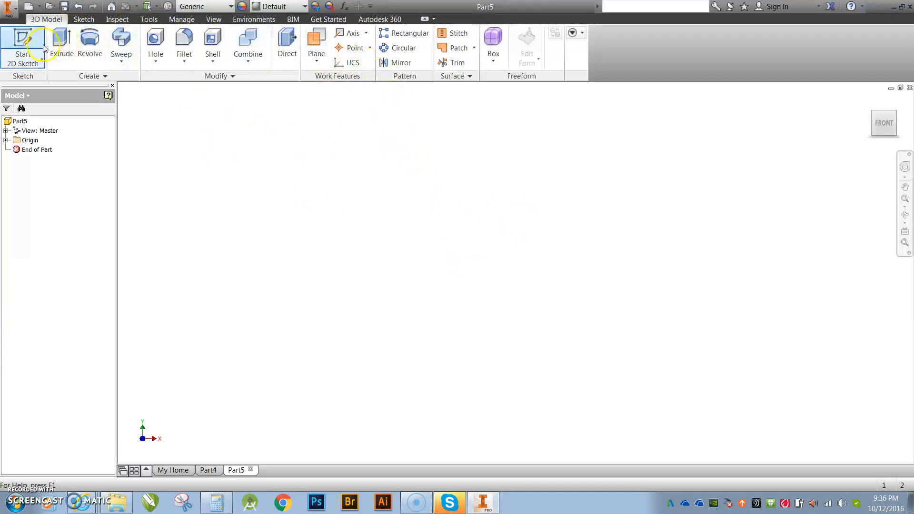
Start Sketch1 on Part5's XY Plane, picked from the overlapping origin planes
left_click(23, 39)
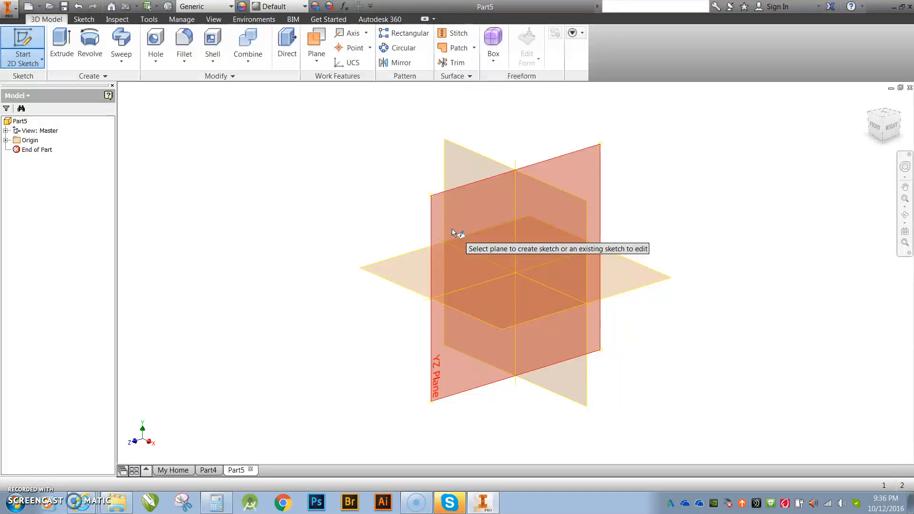
left_click(533, 221)
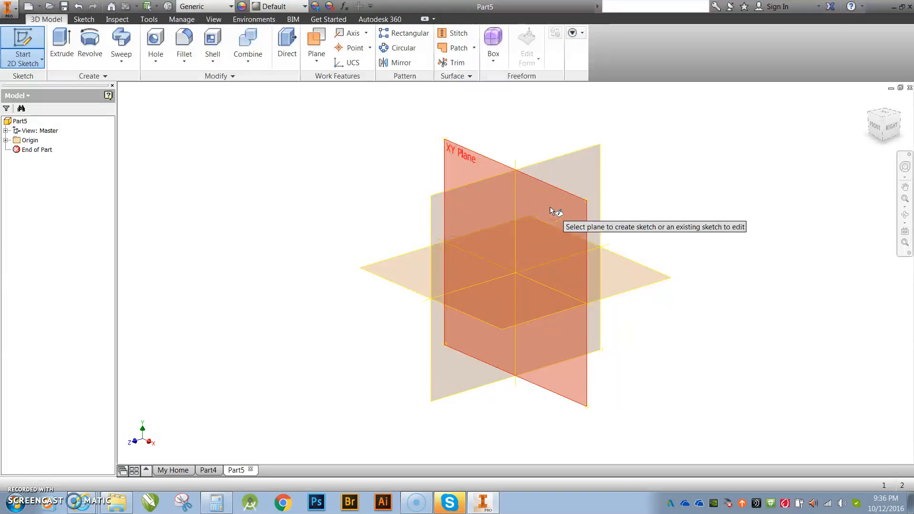
mouse_move(551, 208)
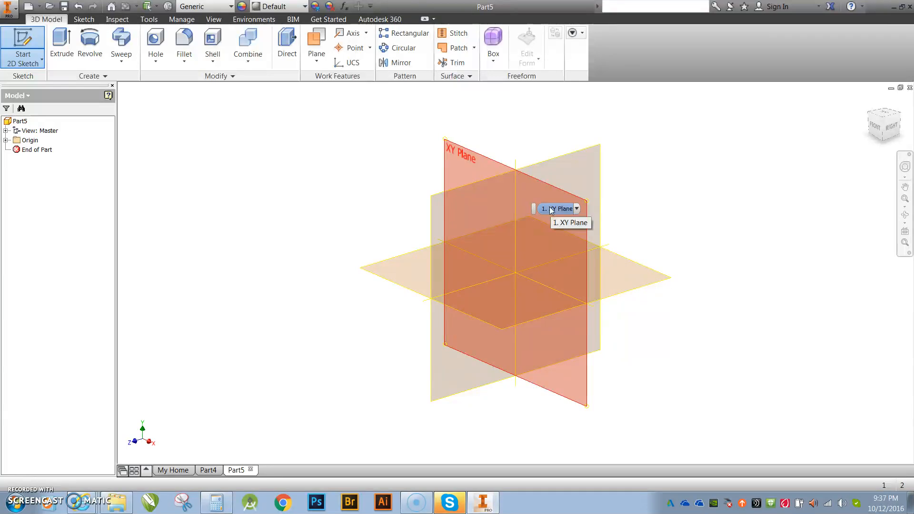
left_click(549, 207)
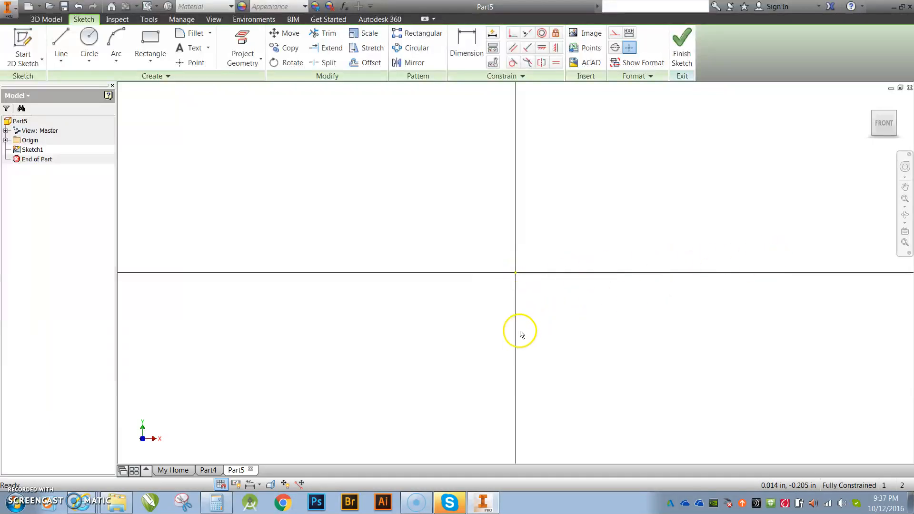
Verify in Calculator that 0.75 × 3 equals 2.25, then minimize it
left_click(216, 502)
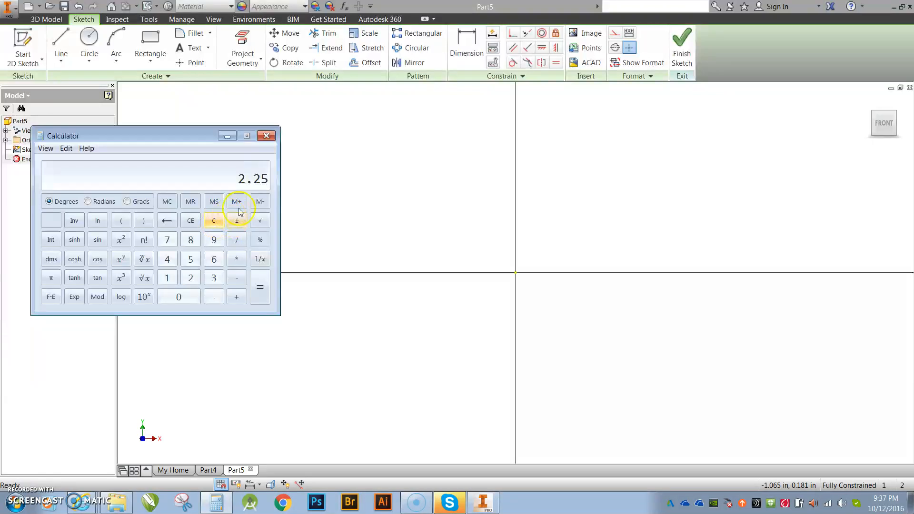
left_click(214, 222)
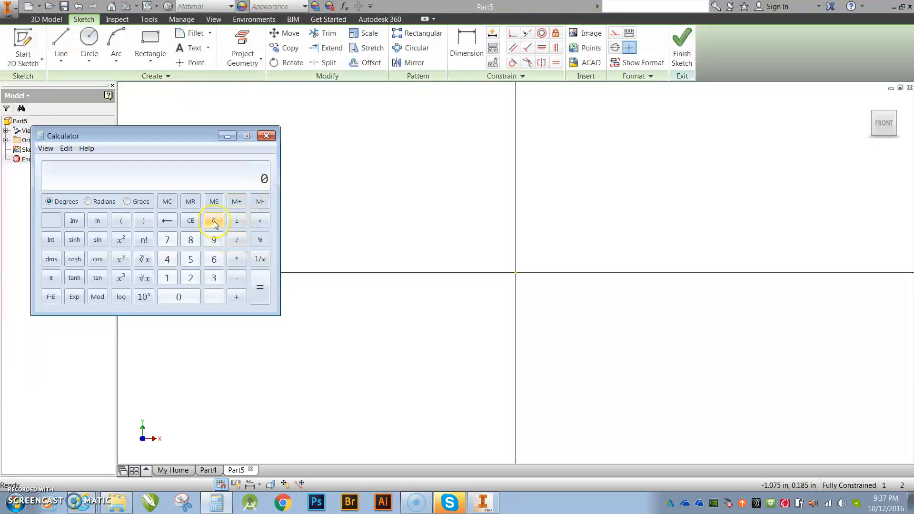
type("0.75*3")
key("Return")
left_click(227, 136)
left_click(58, 38)
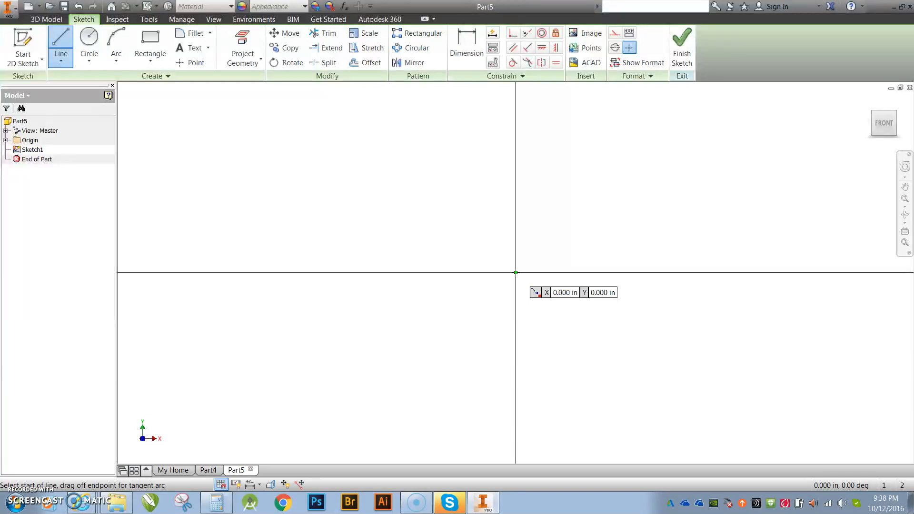
Draw the first line from the origin, 2.25 in long, and recentre the FRONT view
left_click(516, 272)
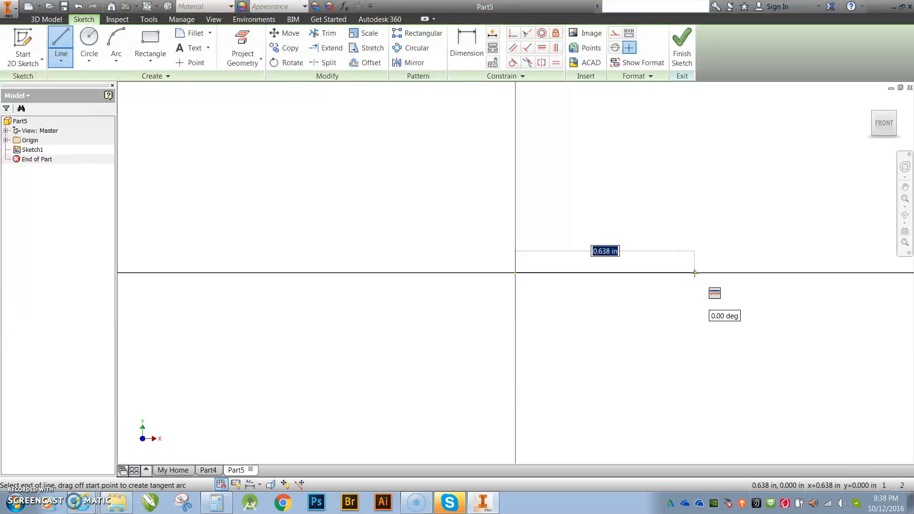
type("2.25")
key("Return")
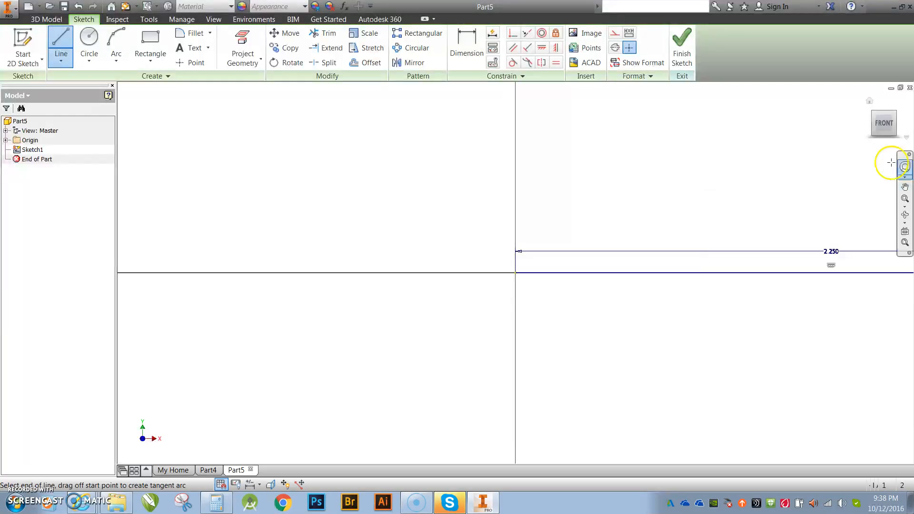
left_click(884, 123)
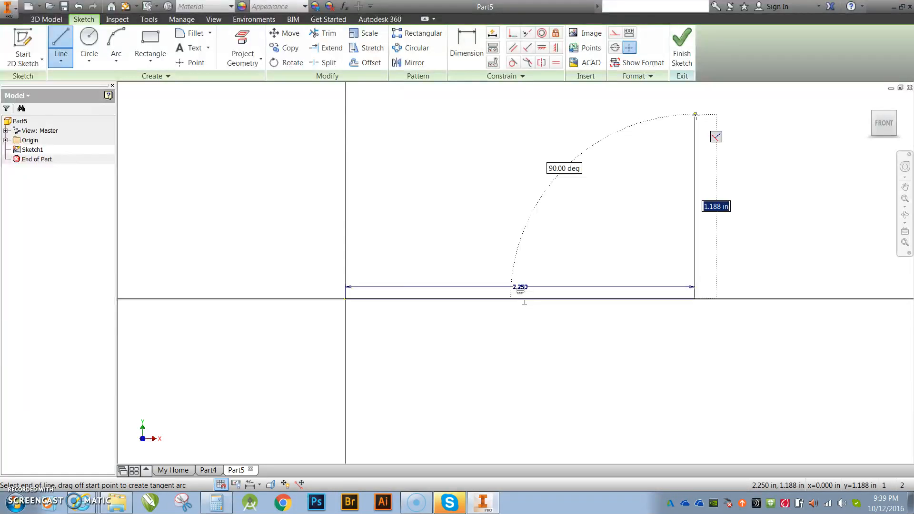
Add a 1.5 in vertical line up from the right end, then a 0.75 in line back left
type("1.5")
key("Return")
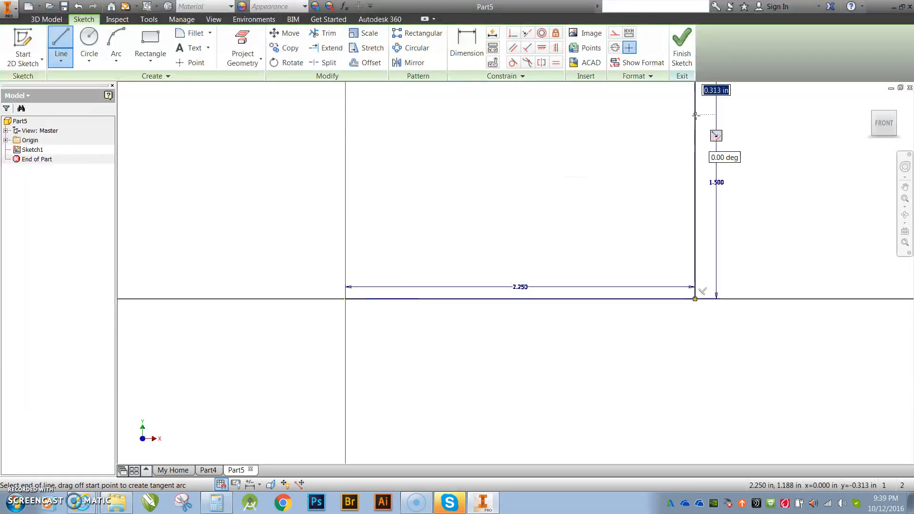
left_click(883, 124)
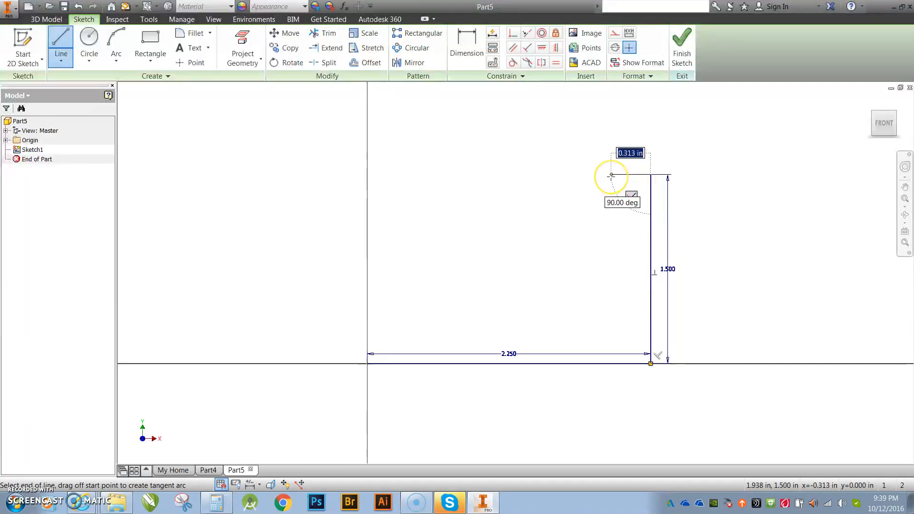
type(".75")
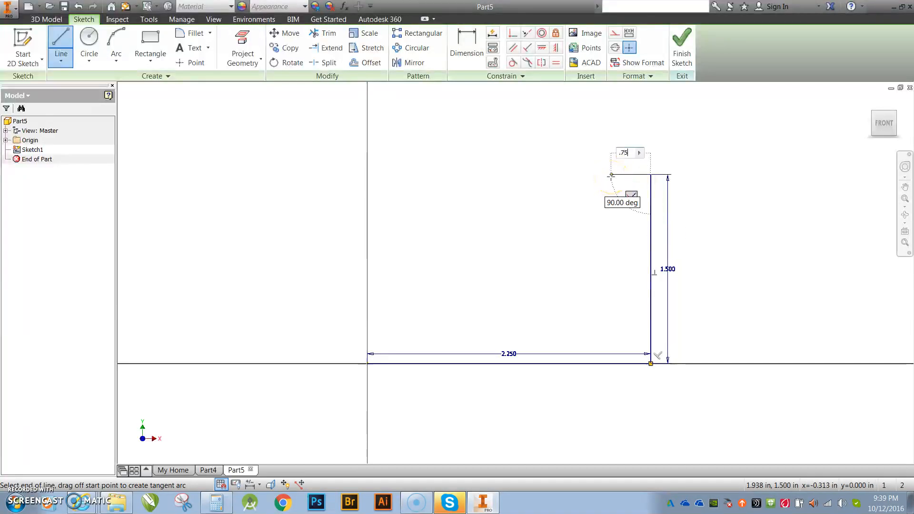
key("Return")
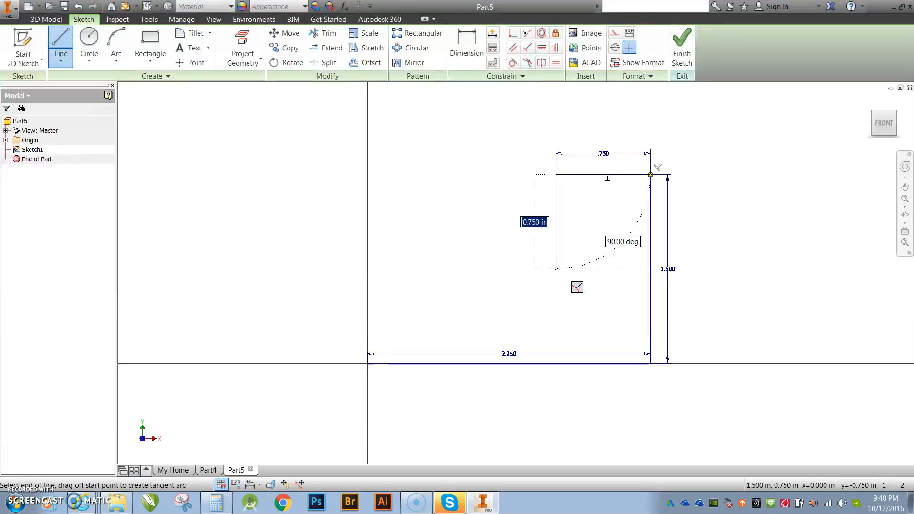
Draw the 0.75 in notch walls, top edge and left side back to the origin, then finish
left_click(557, 269)
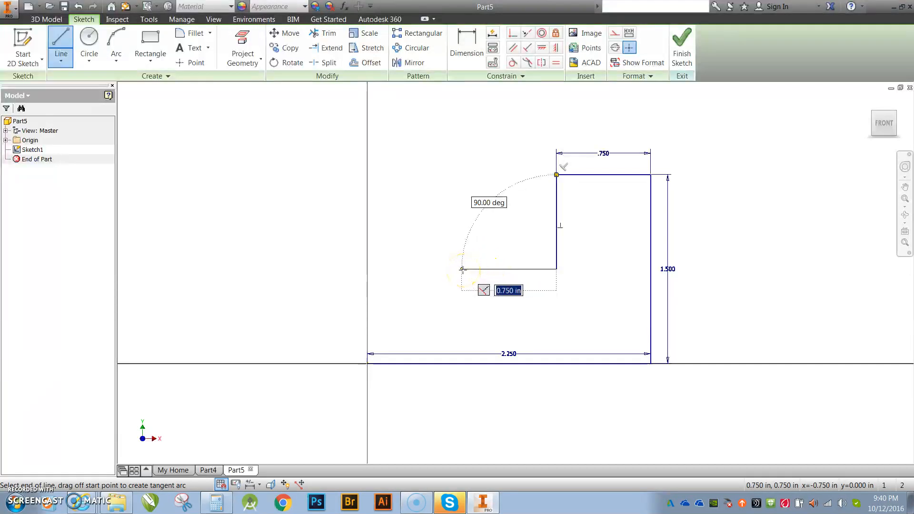
left_click(462, 269)
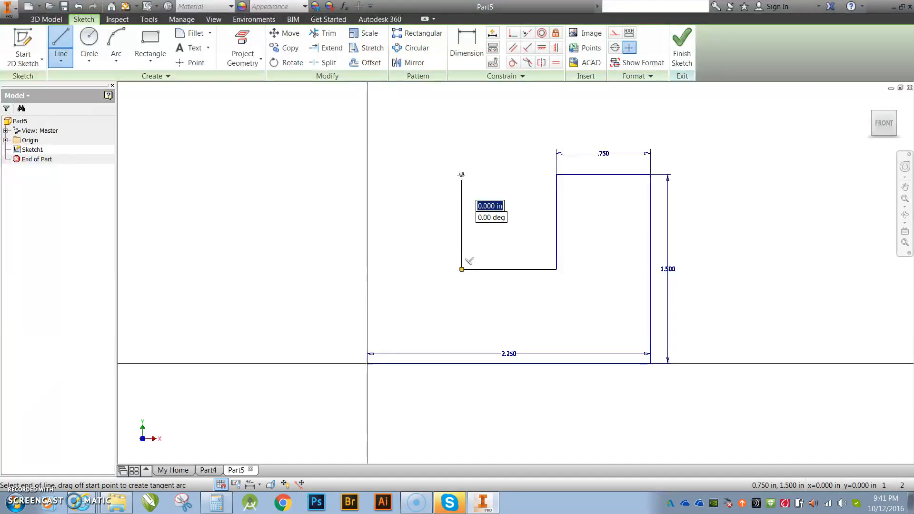
left_click(461, 175)
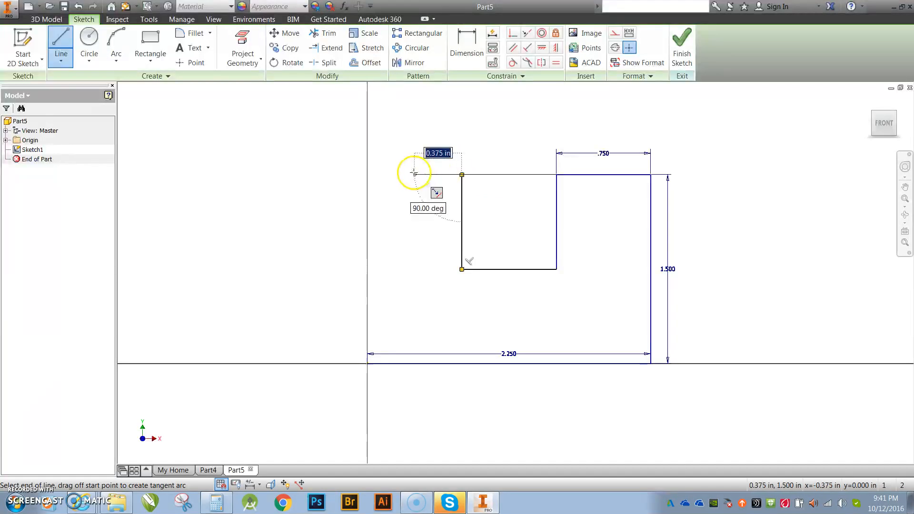
left_click(368, 175)
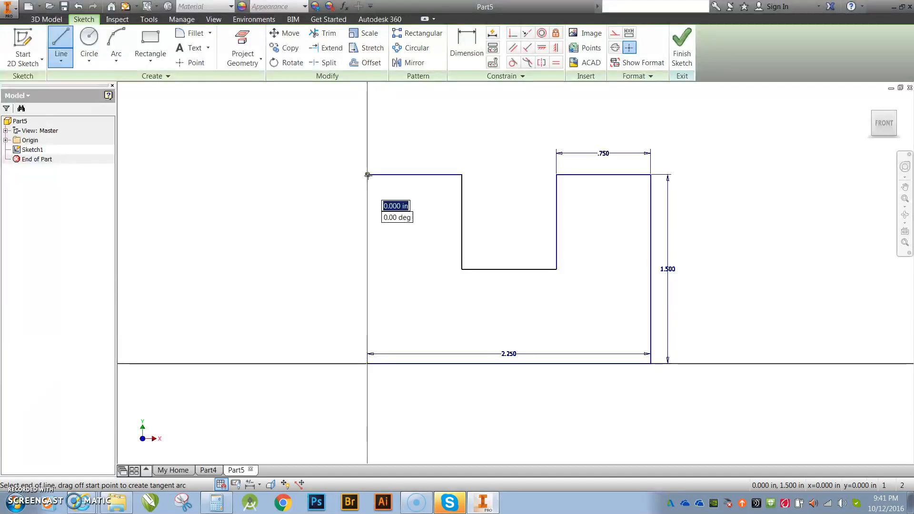
left_click(367, 363)
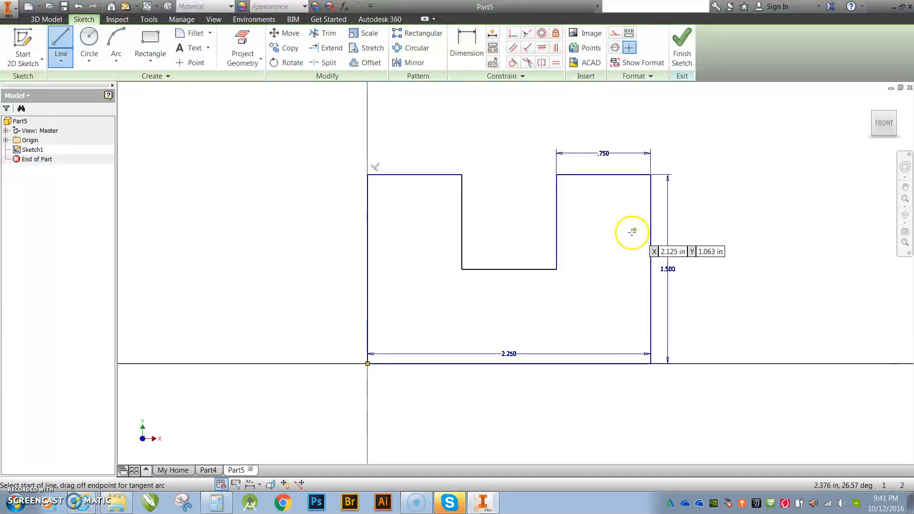
left_click(682, 47)
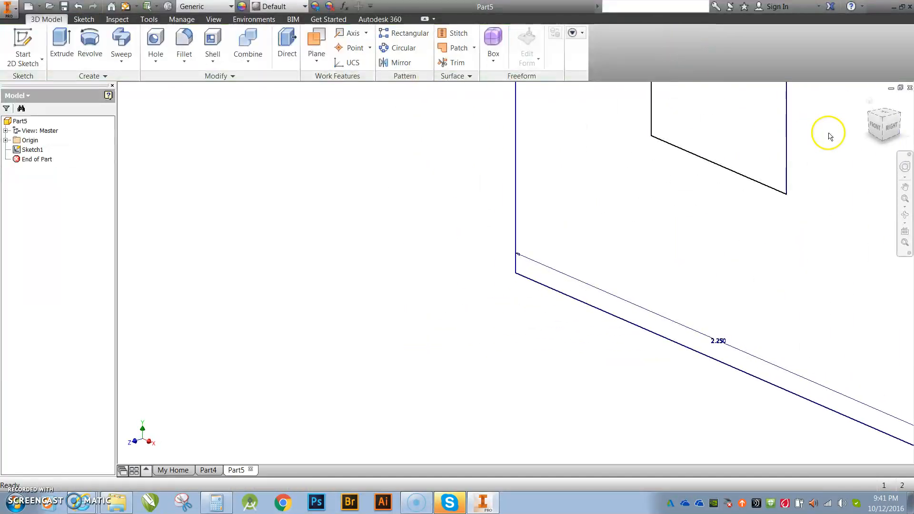
Return to the Home isometric view and preview a 1 in extrusion of the profile
left_click(868, 103)
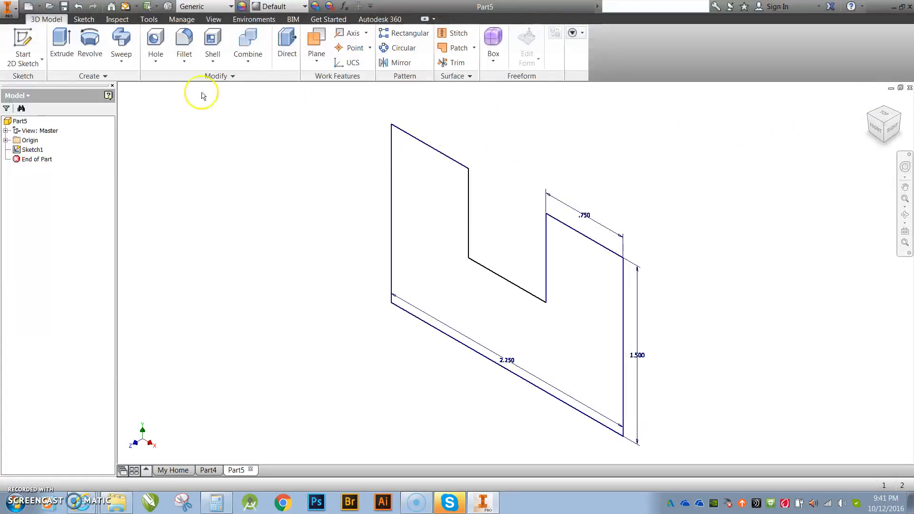
left_click(62, 43)
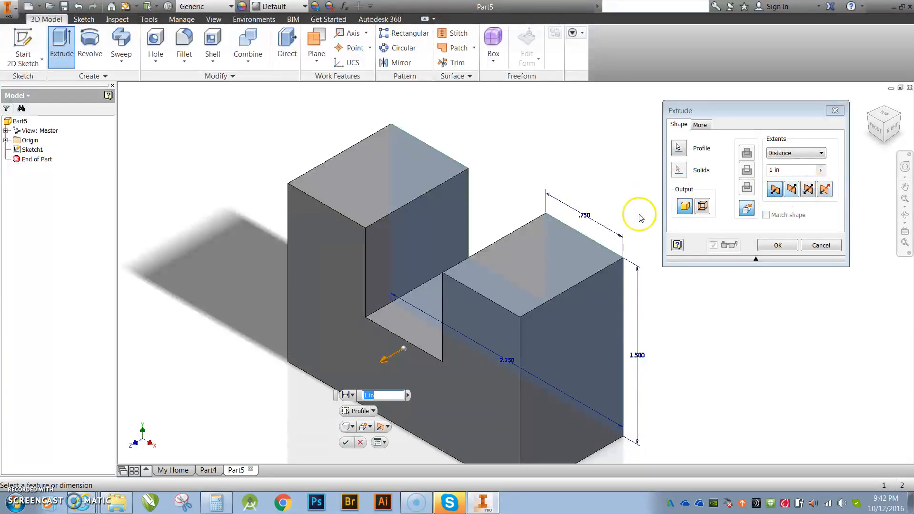
Set the extrusion distance to 0.75 in and create Extrusion1
left_click(780, 171)
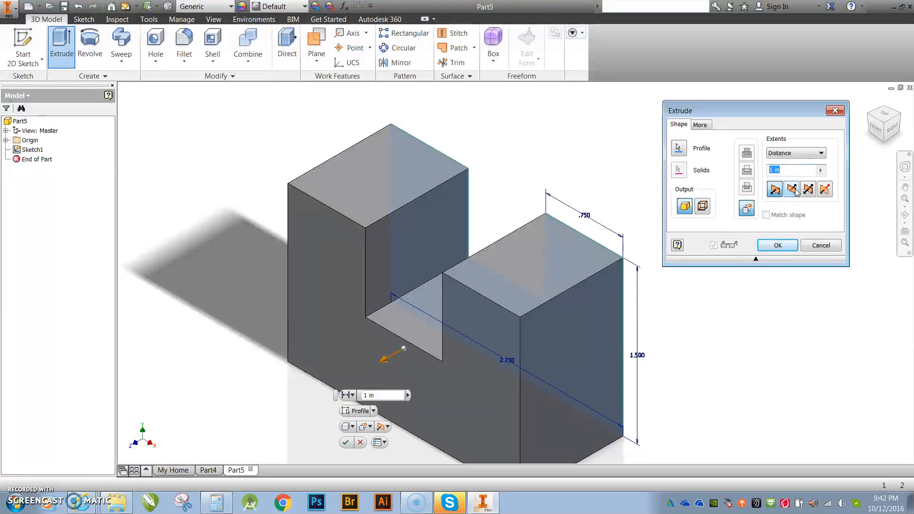
type(".75")
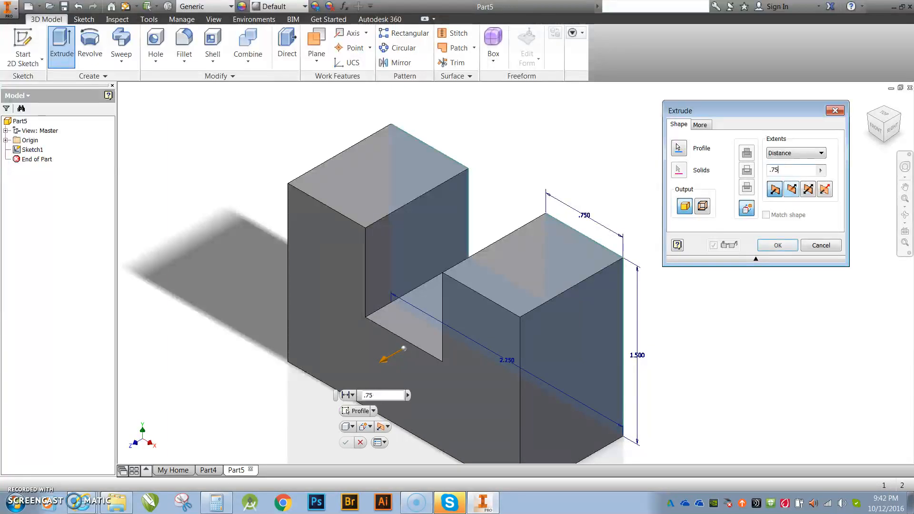
key("Return")
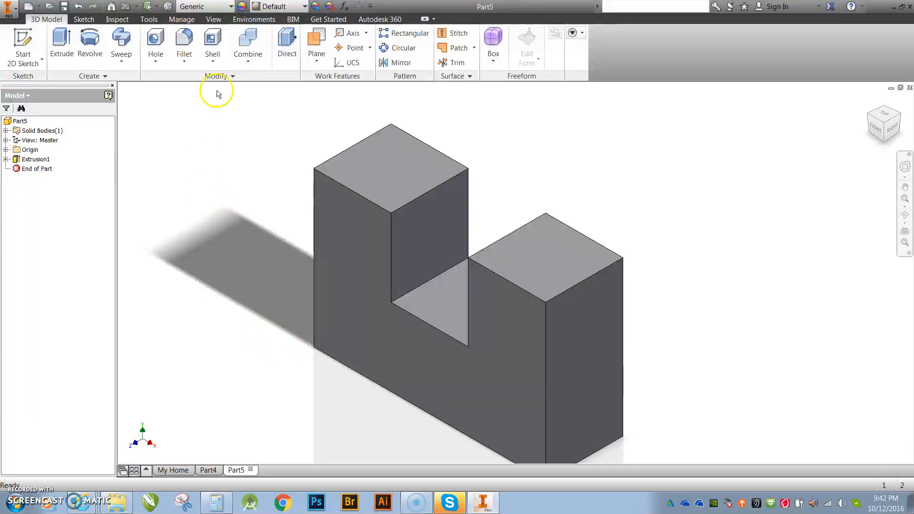
Turn on shadows and the floor reflection, keeping the Shaded with Edges visual style
left_click(213, 19)
left_click(187, 33)
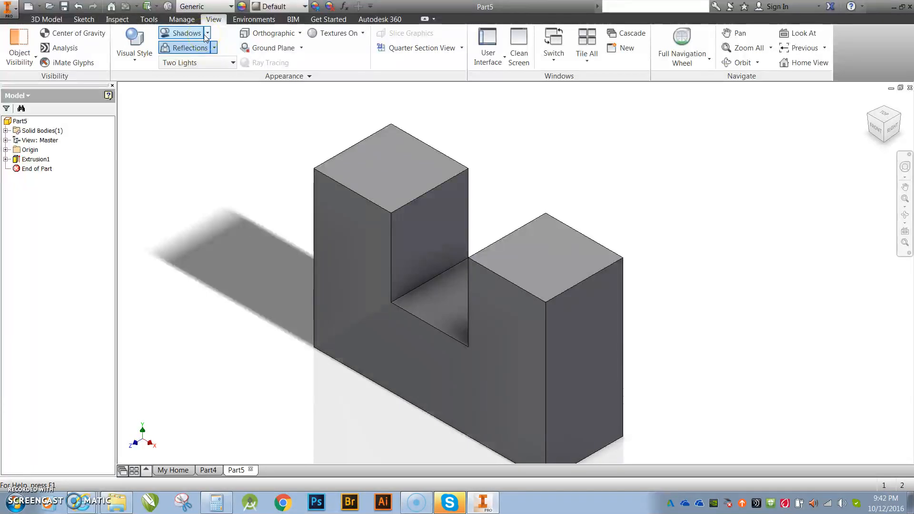
left_click(193, 35)
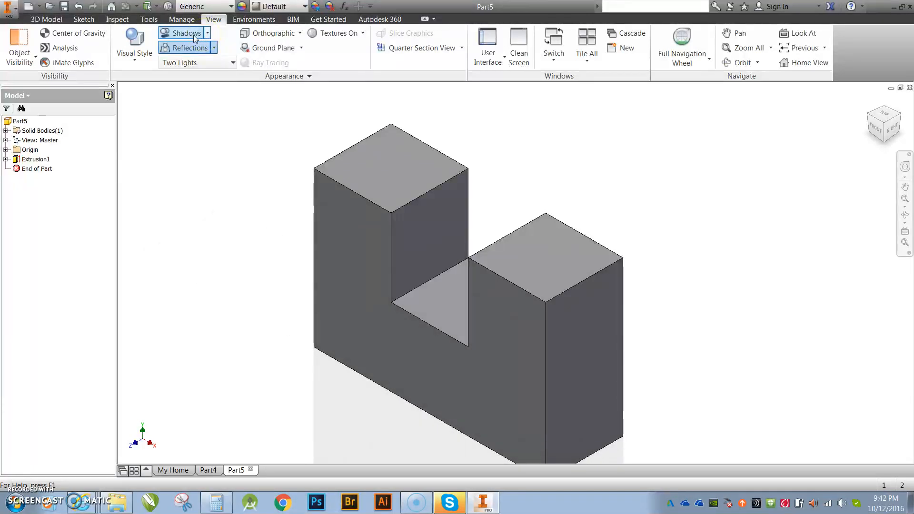
left_click(193, 35)
left_click(193, 35)
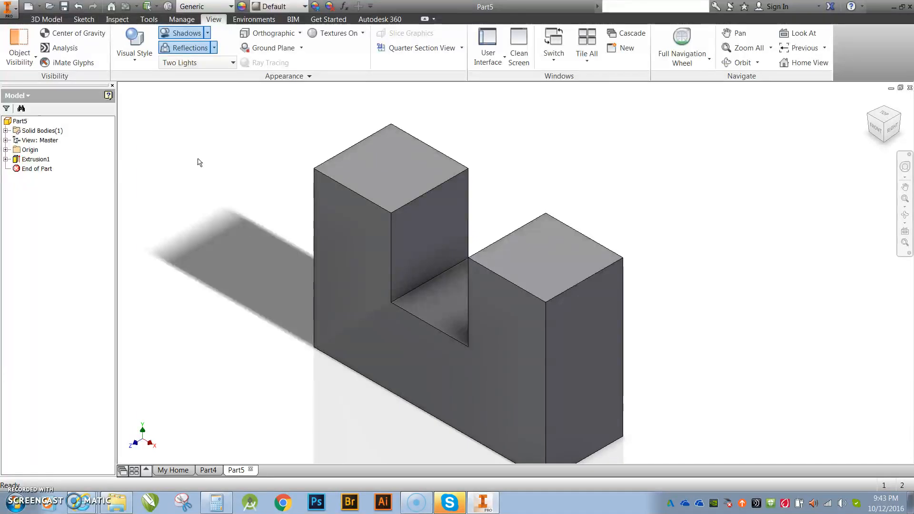
left_click(176, 54)
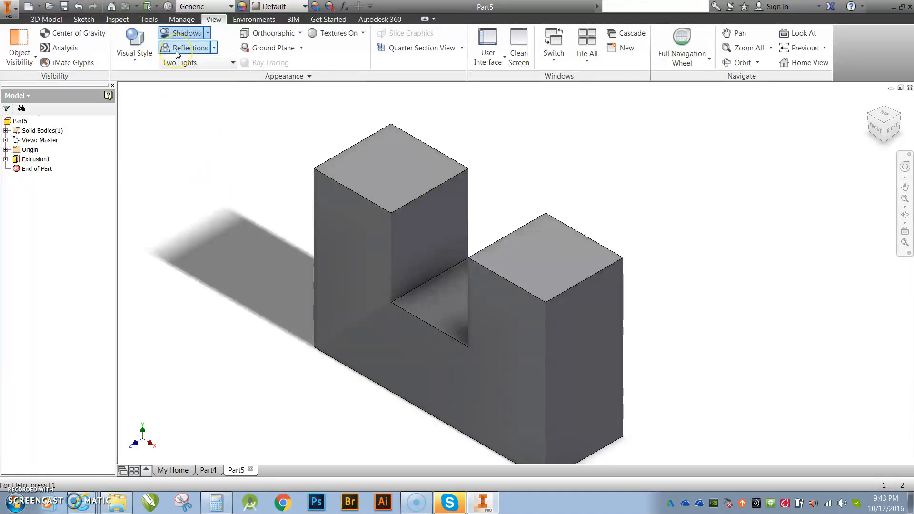
left_click(176, 54)
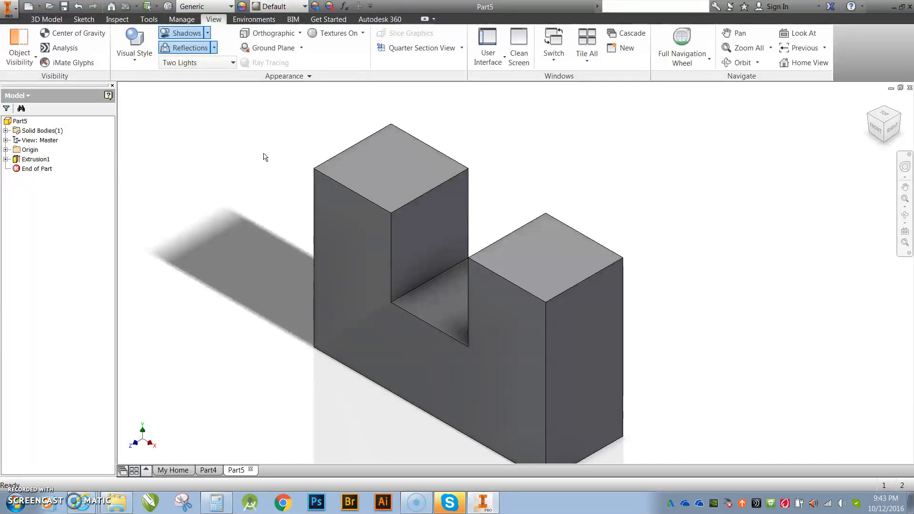
left_click(135, 60)
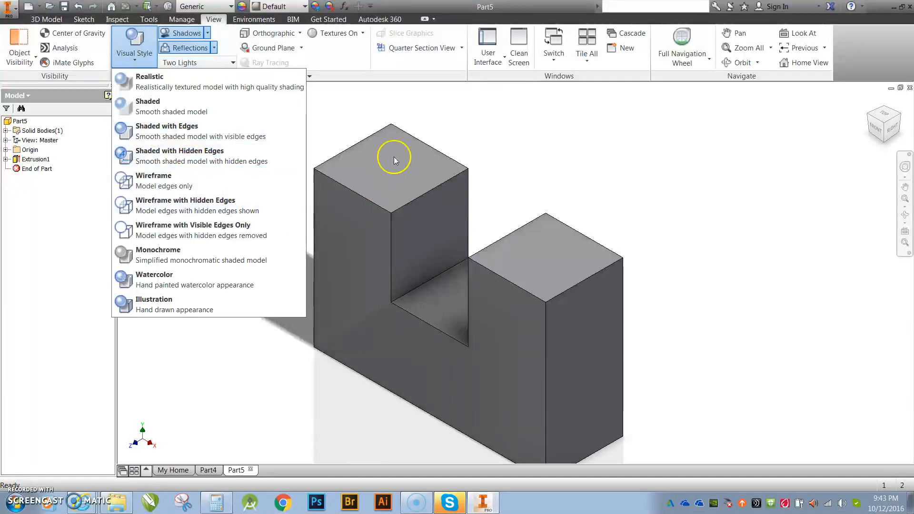
left_click(315, 112)
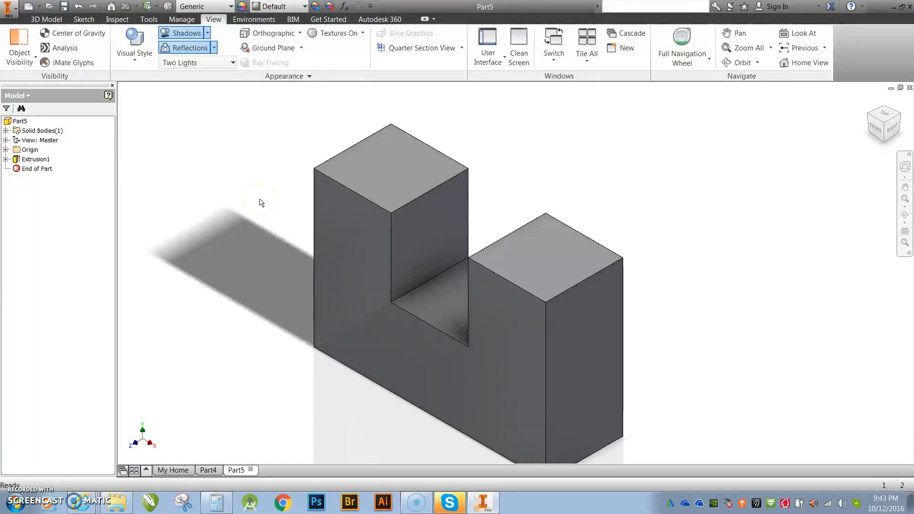
Switch back to the 3D Model ribbon tab with the shadowed block still displayed
left_click(43, 20)
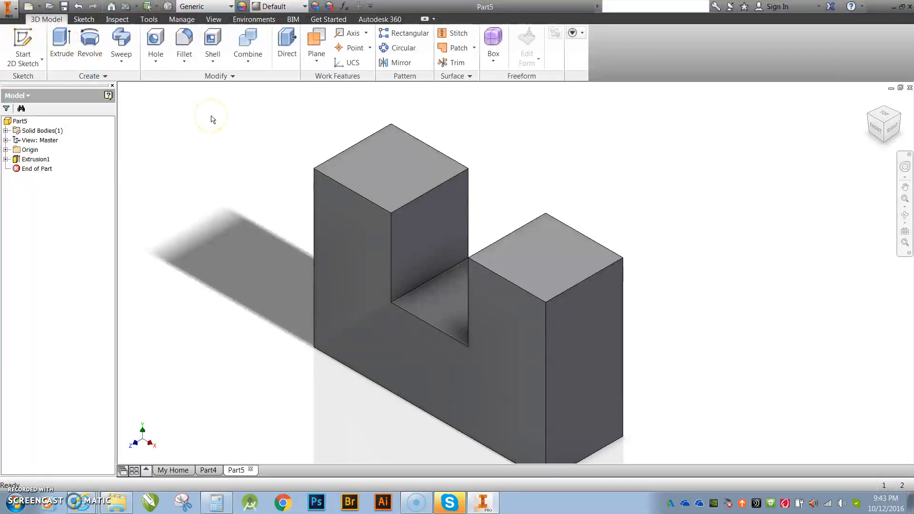